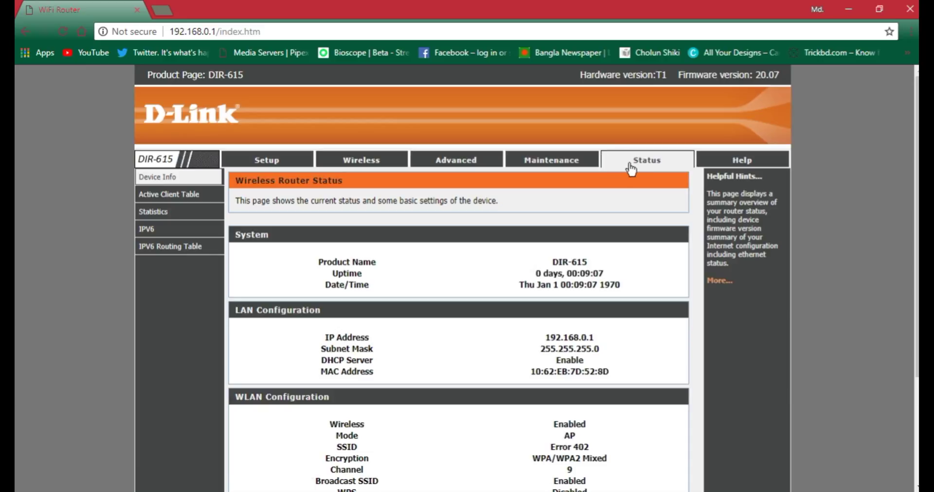
- Go to the Wireless Basics settings page showing the Error 402 network and its security key
left_click(378, 169)
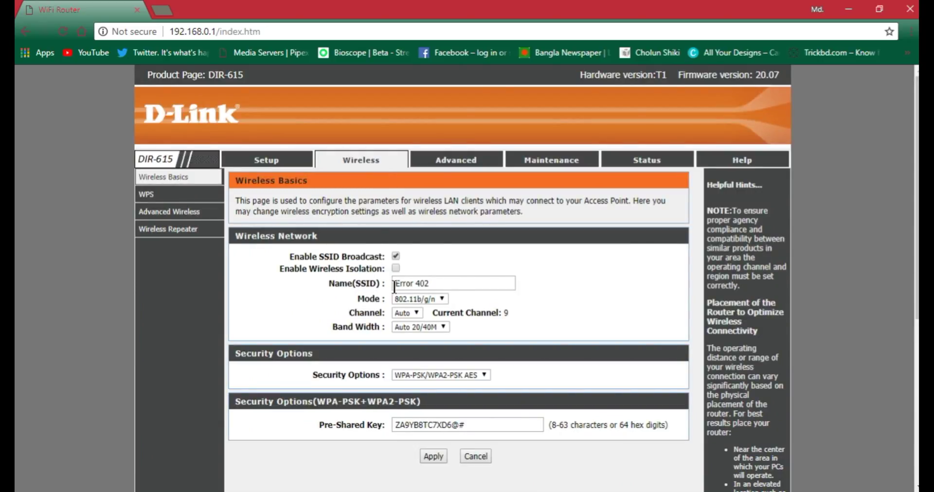
left_click(437, 284)
triple_click(436, 284)
left_click(451, 259)
left_click(436, 284)
triple_click(437, 283)
left_click(443, 261)
scroll(442, 270, "down", 2)
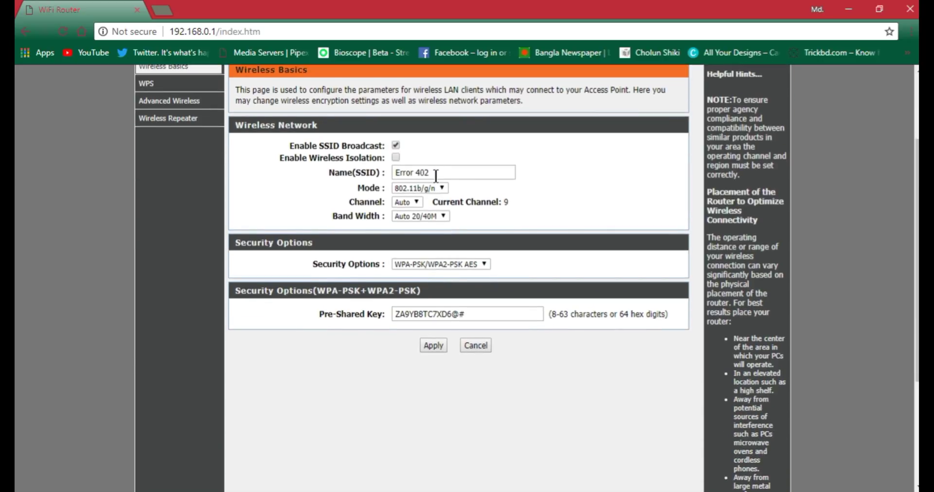
left_click(435, 173)
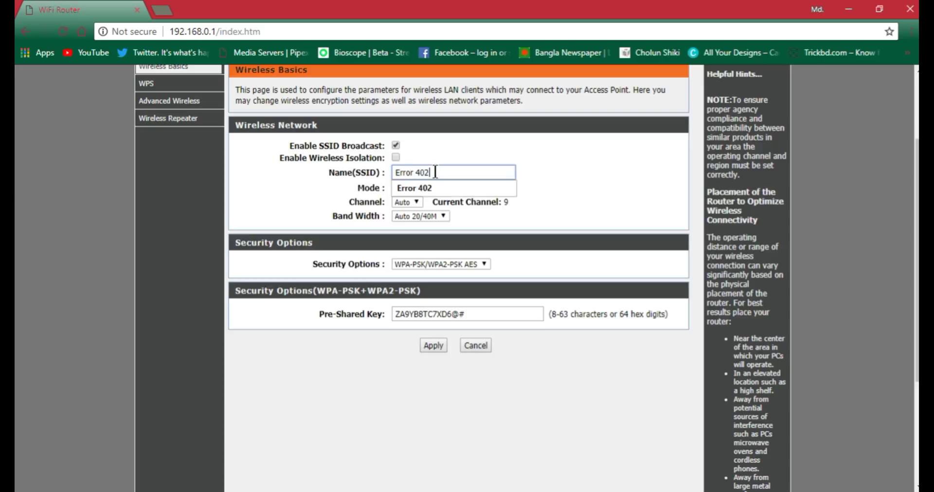
key("BackSpace")
key("BackSpace")
key("BackSpace")
key("BackSpace")
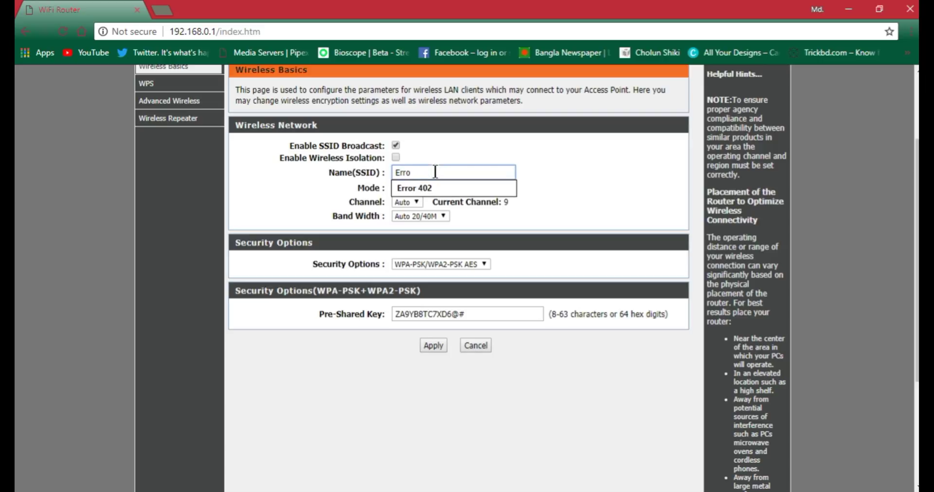
left_click(425, 189)
left_click(472, 152)
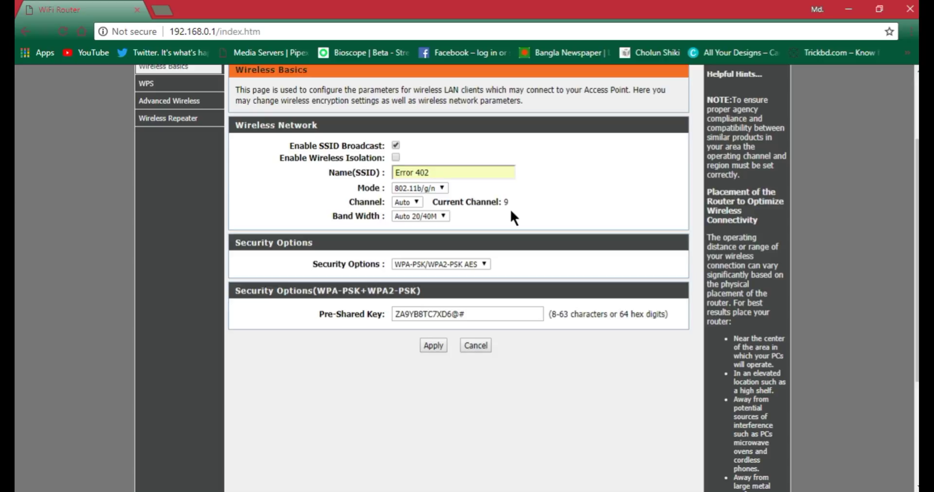
left_click(434, 177)
left_click(425, 191)
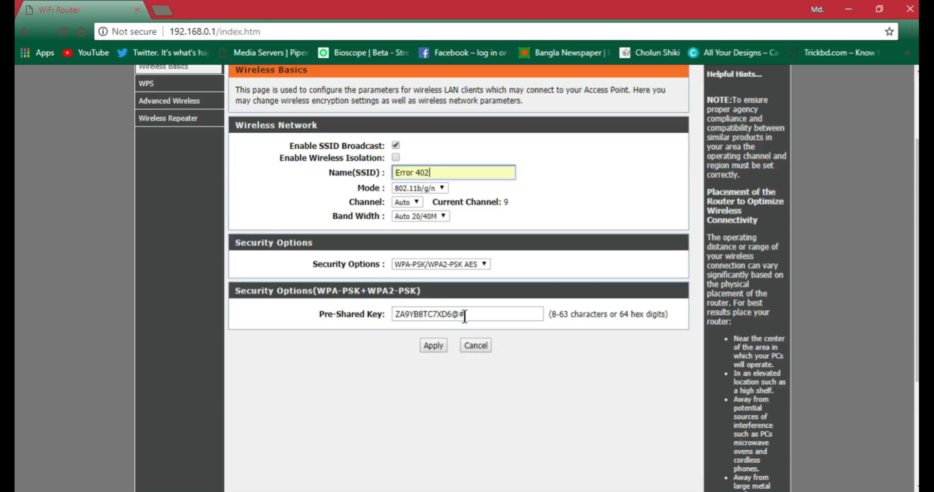
- Clear the old pre-shared key and enter a new key of digits, capital letters and symbols
left_click_drag(465, 316, 397, 307)
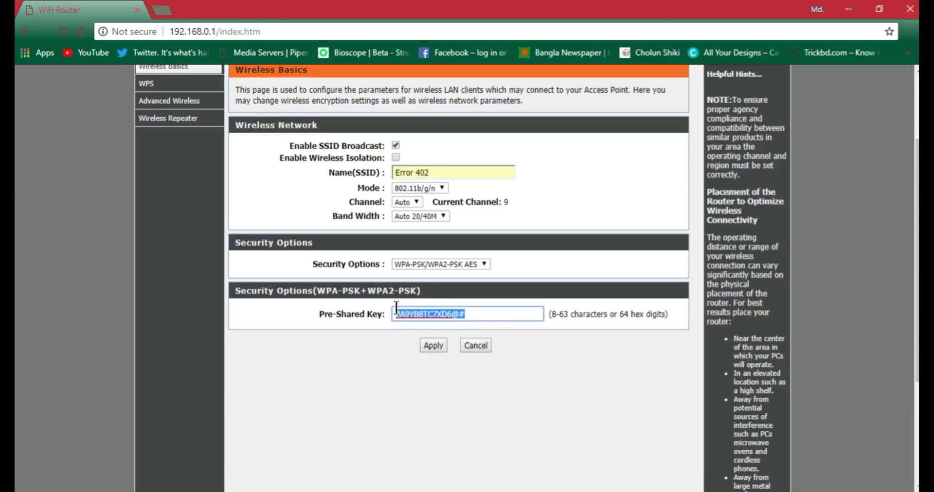
key("BackSpace")
left_click(413, 314)
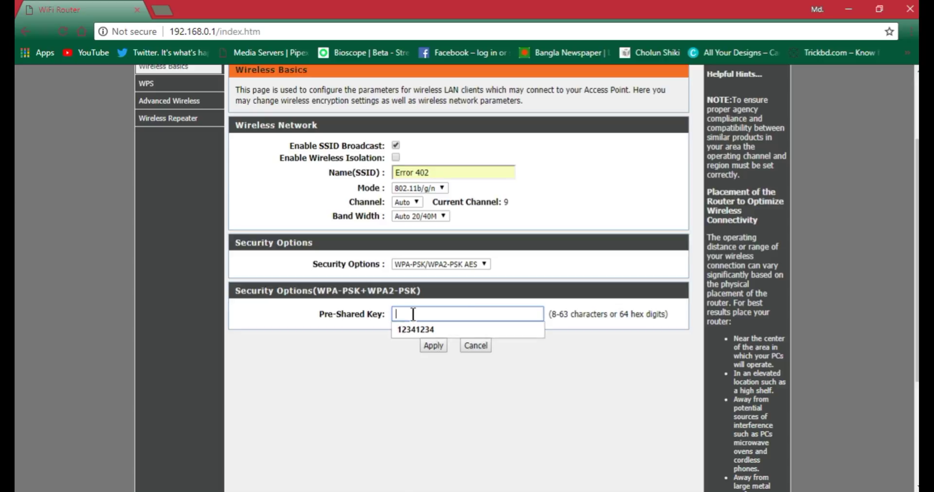
left_click(390, 363)
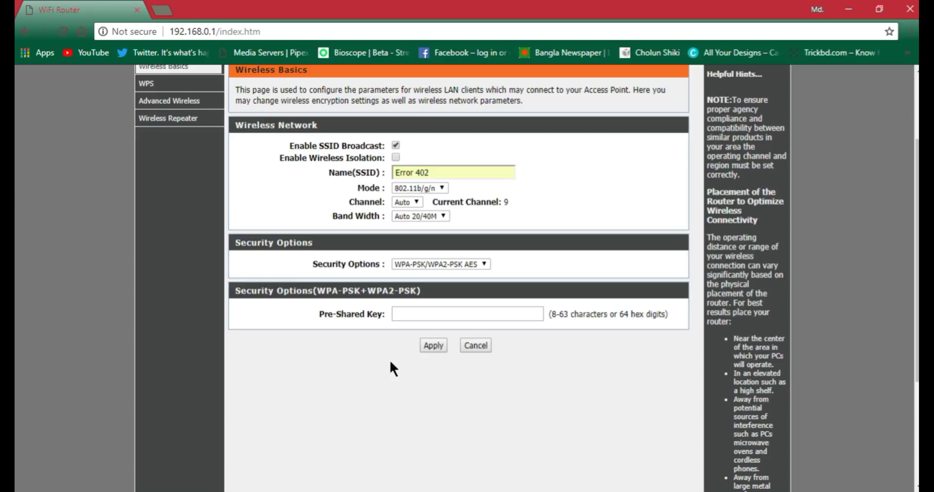
left_click(412, 314)
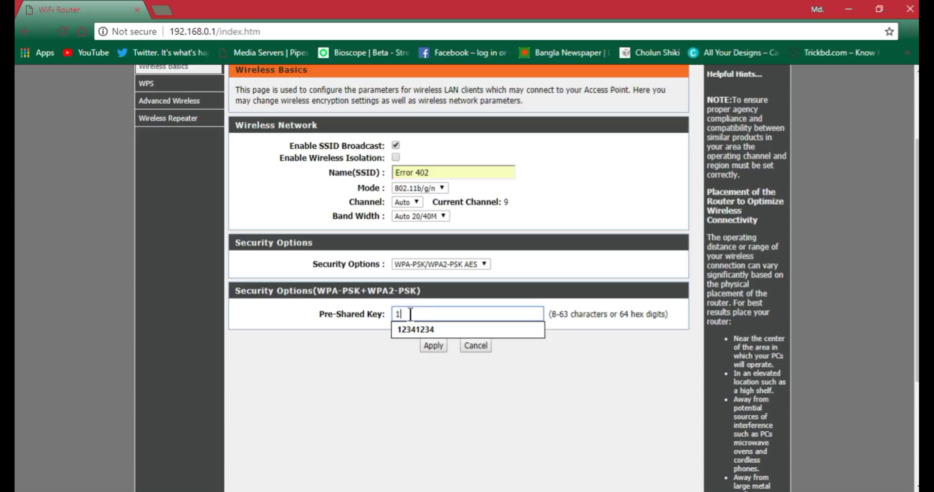
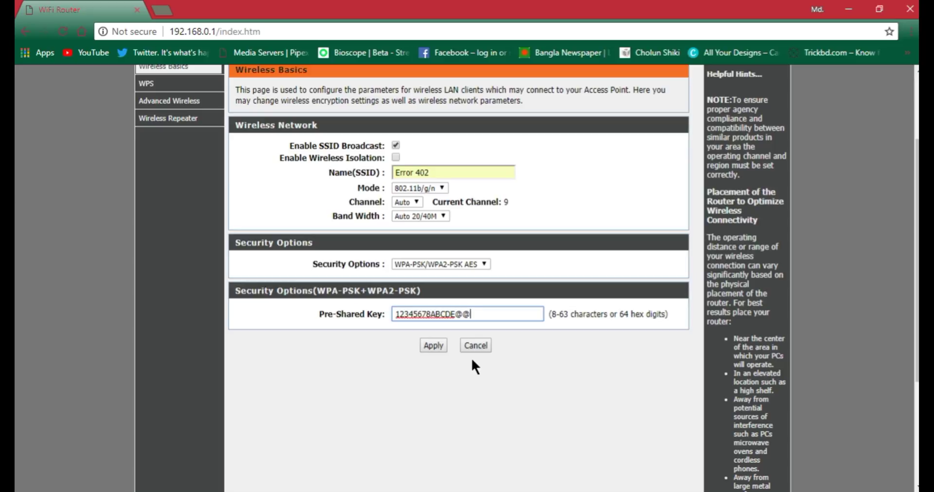
- Enter a longer pre-shared key with mixed-case letters, digits, symbols and brackets, then check the Error 402 connection
key("BackSpace")
key("BackSpace")
key("BackSpace")
key("BackSpace")
key("BackSpace")
key("BackSpace")
key("BackSpace")
key("BackSpace")
key("BackSpace")
key("BackSpace")
key("BackSpace")
key("BackSpace")
key("BackSpace")
key("BackSpace")
key("BackSpace")
key("BackSpace")
key("BackSpace")
key("BackSpace")
key("BackSpace")
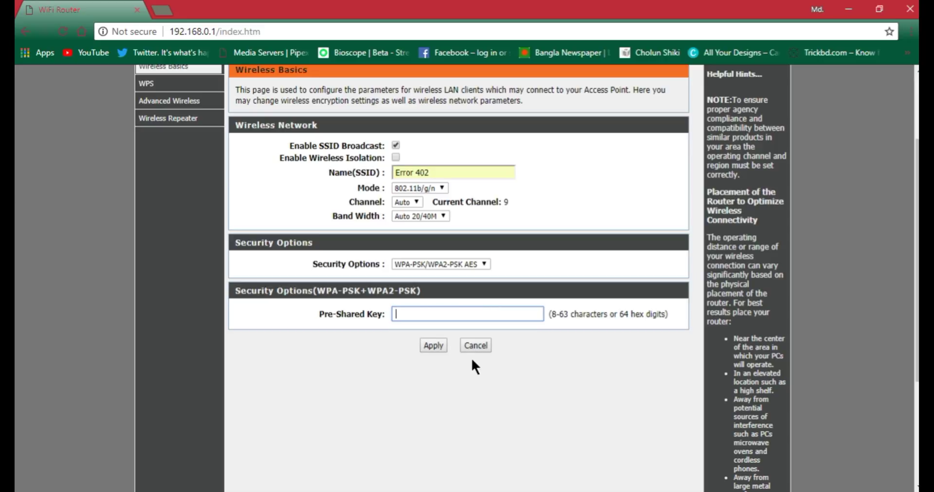
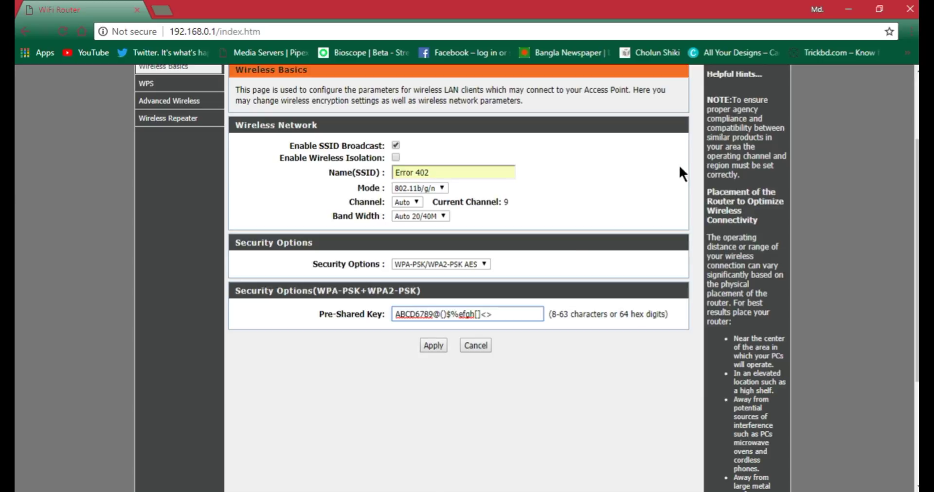
left_click(804, 220)
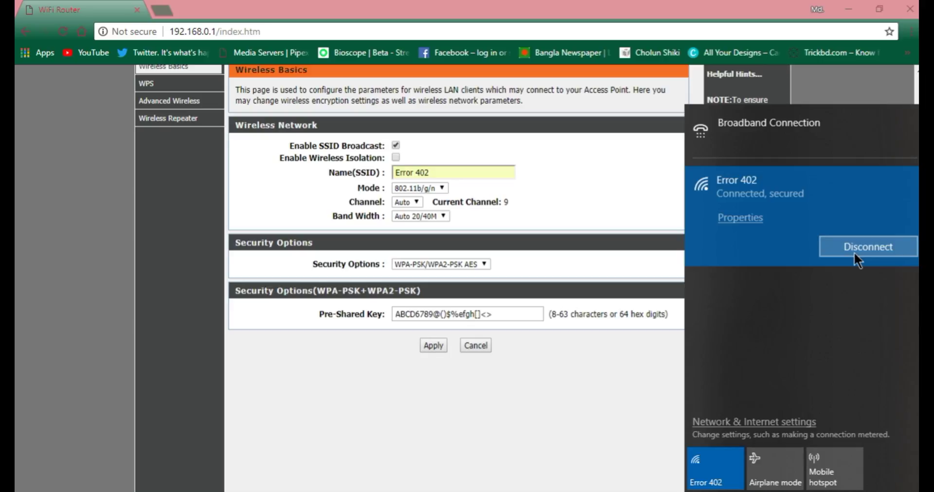
- Close the network panel, cancel the unsaved wireless changes, open a new tab and minimise Chrome
left_click(593, 379)
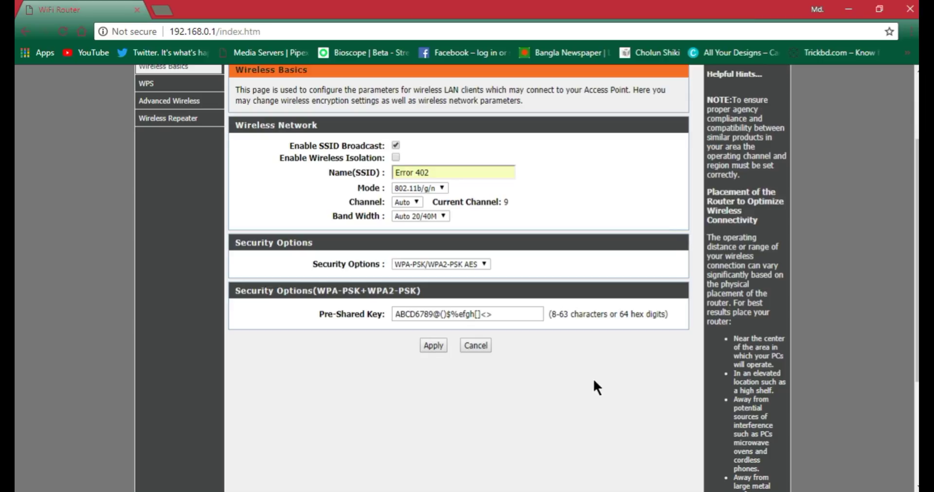
left_click(486, 345)
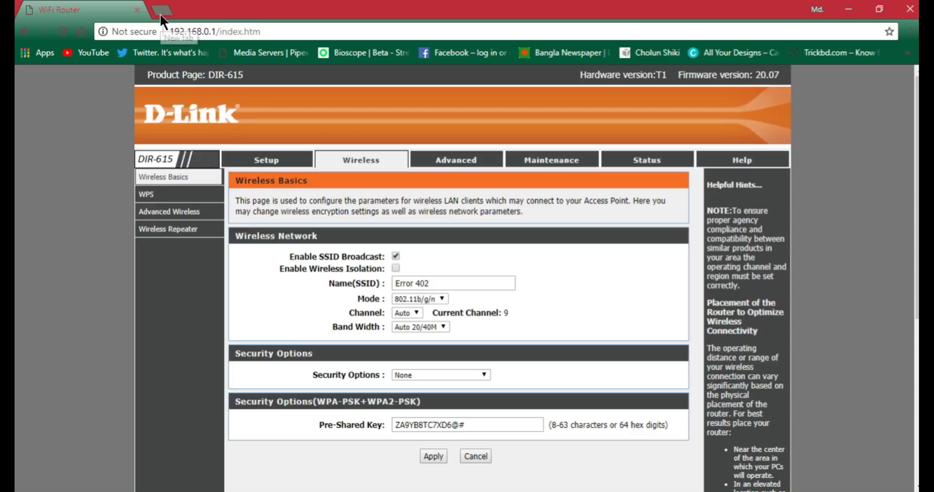
left_click(160, 12)
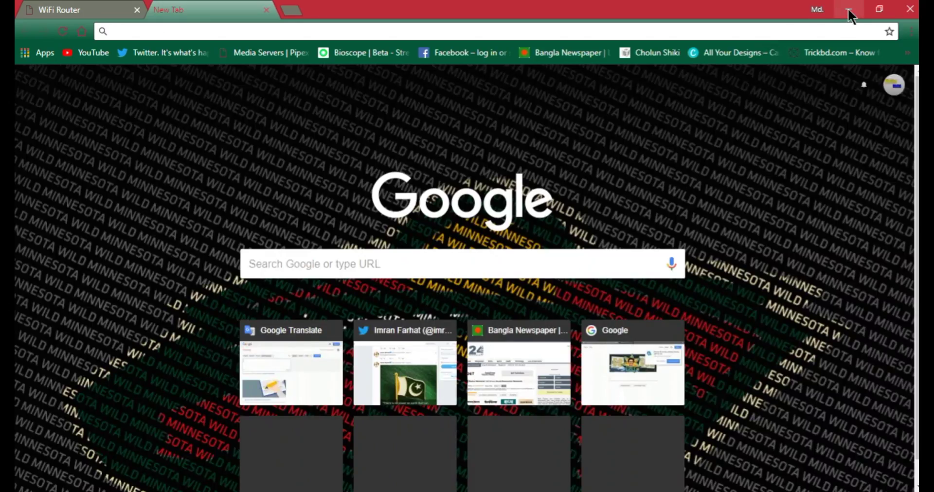
left_click(848, 8)
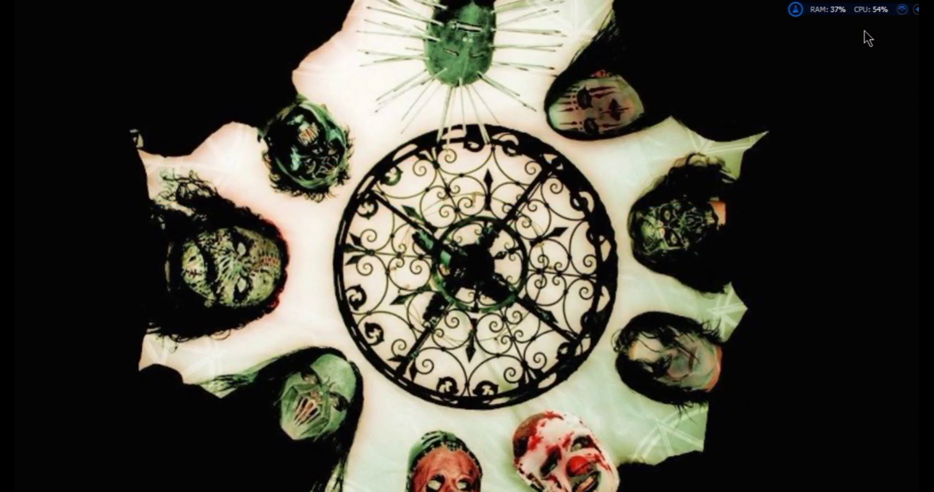